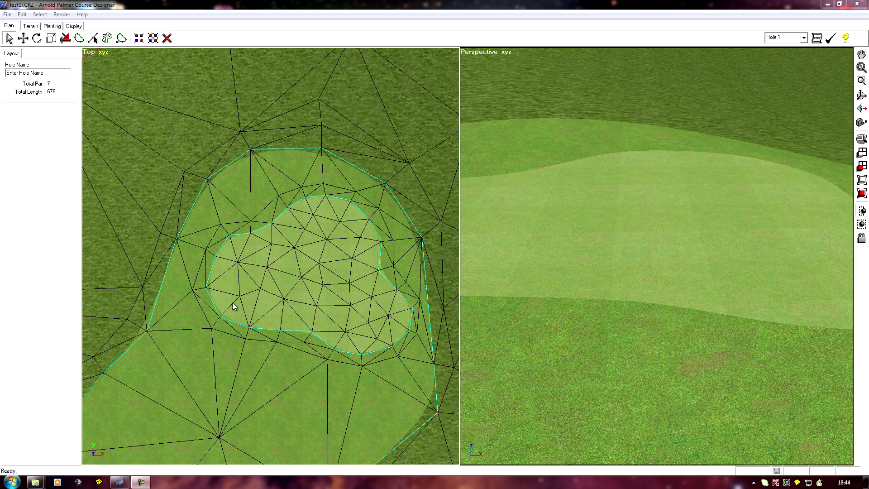
- Show the Terrain Face texture mapping settings, where Default Planar is the current mapping
{"action": "left_click", "coordinate": [28, 27]}
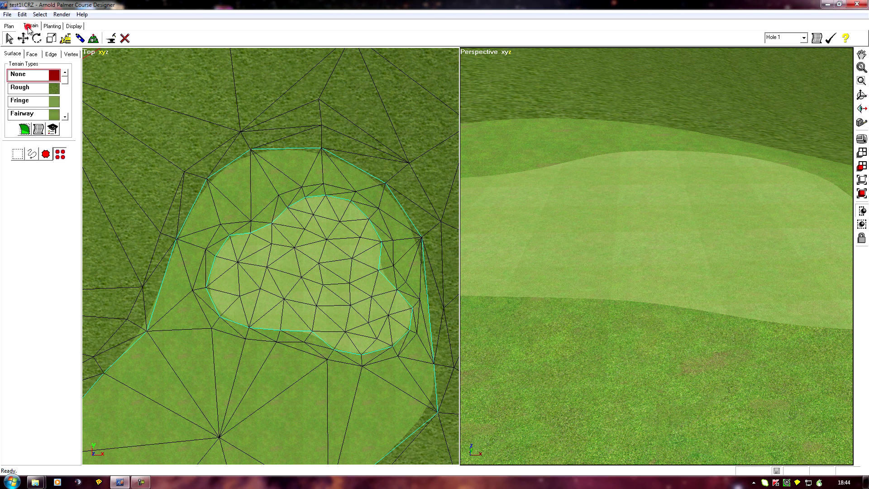
{"action": "left_click", "coordinate": [35, 56]}
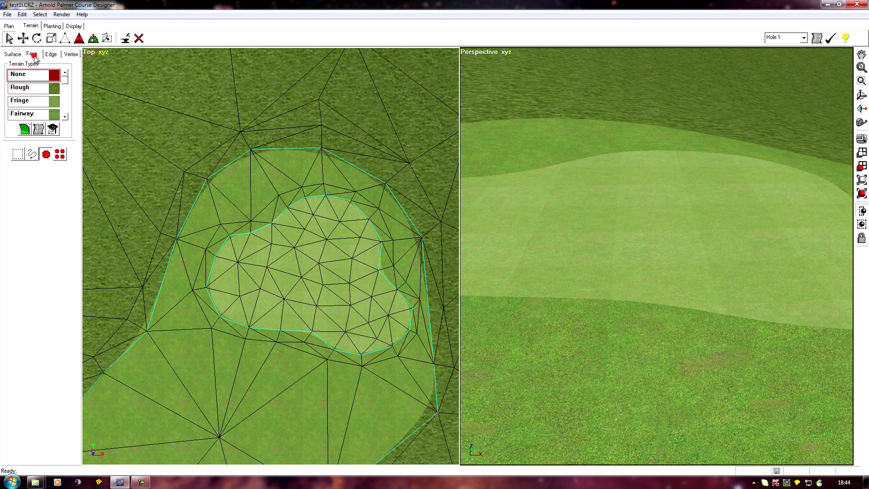
{"action": "left_click", "coordinate": [108, 39]}
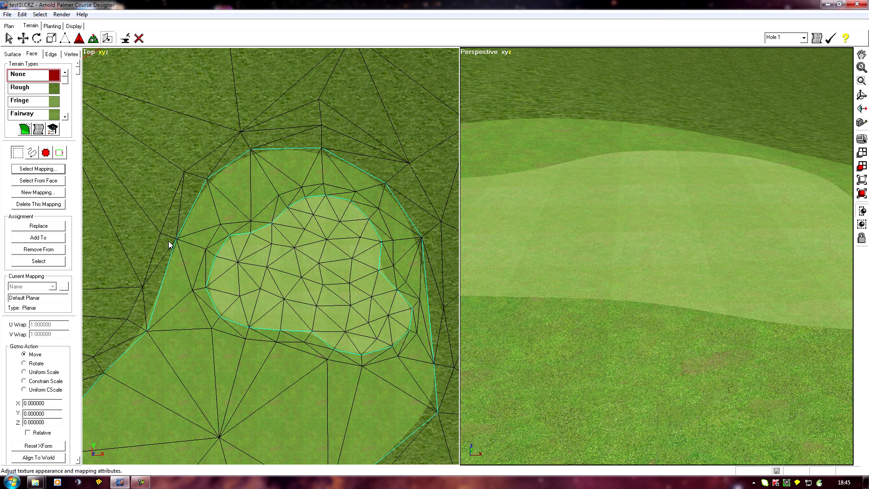
- Add a new Planar mapping and rename it from 'Planar 1' to 'Planar green'
{"action": "left_click", "coordinate": [39, 192]}
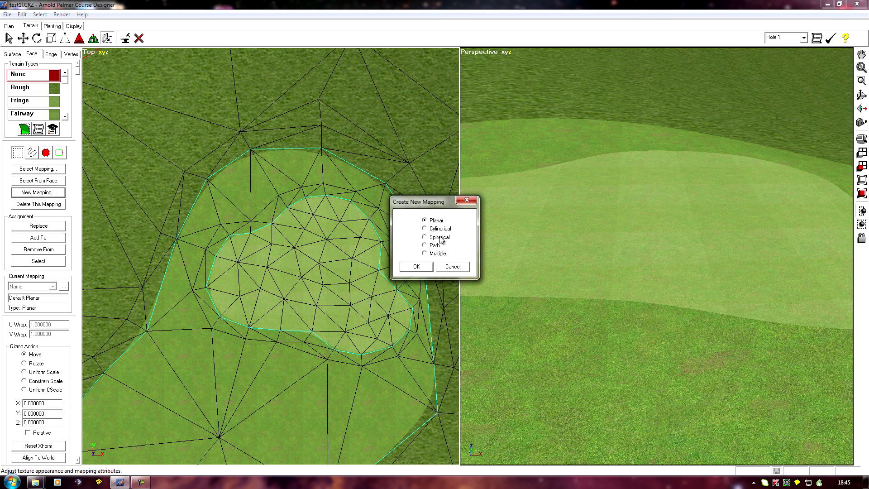
{"action": "left_click", "coordinate": [417, 269]}
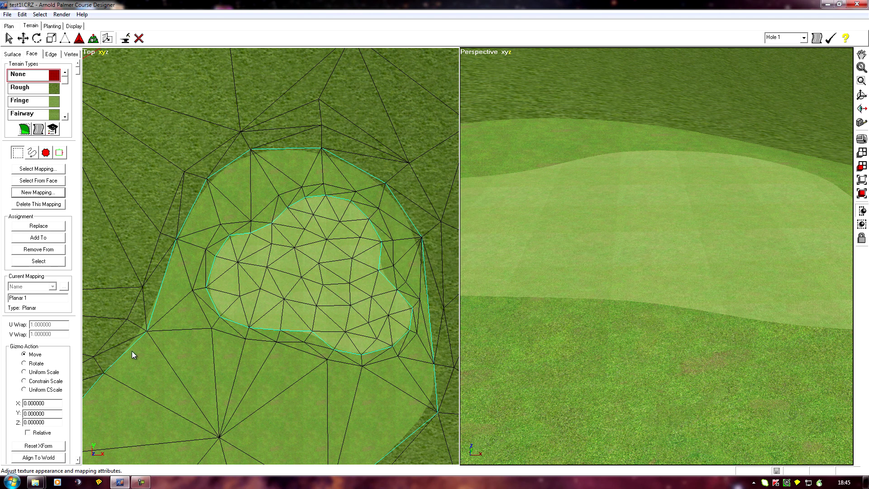
{"action": "left_click", "coordinate": [32, 298]}
{"action": "left_click", "coordinate": [39, 298]}
{"action": "type", "text": "een"}
- Select the putting green surface and add its faces to the Planar green mapping
{"action": "left_click", "coordinate": [13, 55]}
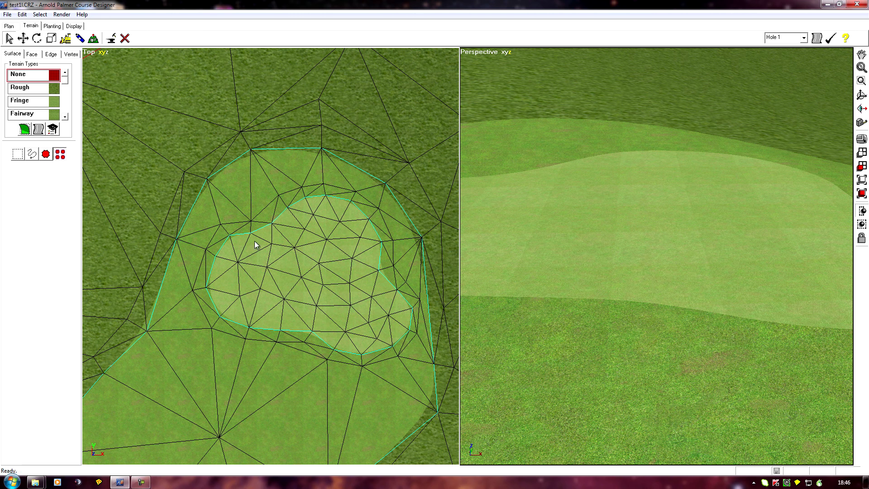
{"action": "left_click", "coordinate": [330, 264]}
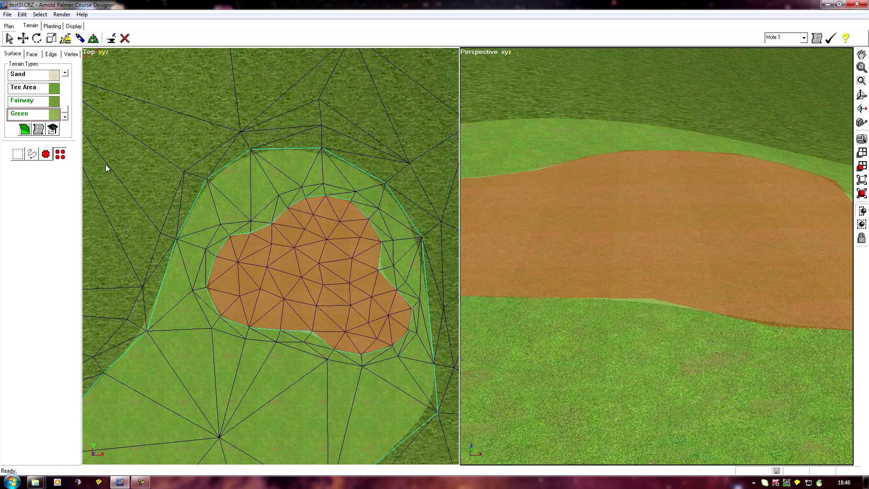
{"action": "left_click", "coordinate": [32, 54]}
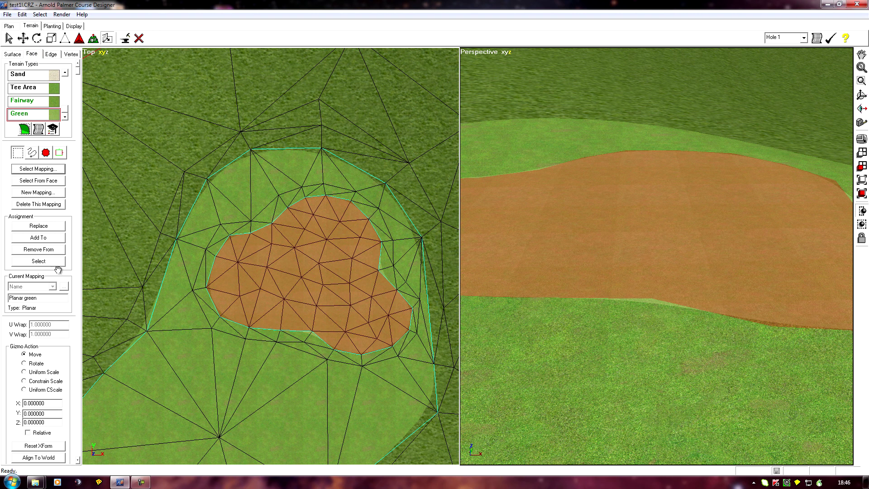
{"action": "left_click", "coordinate": [42, 238]}
{"action": "left_click", "coordinate": [40, 15]}
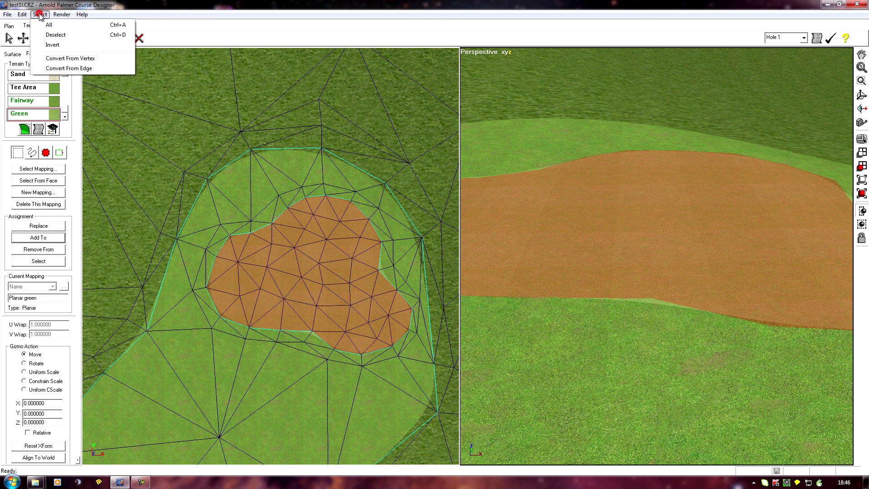
- Deselect the green and set Planar green's Uniform Scale to 8 on X, Y and Z
{"action": "left_click", "coordinate": [53, 39]}
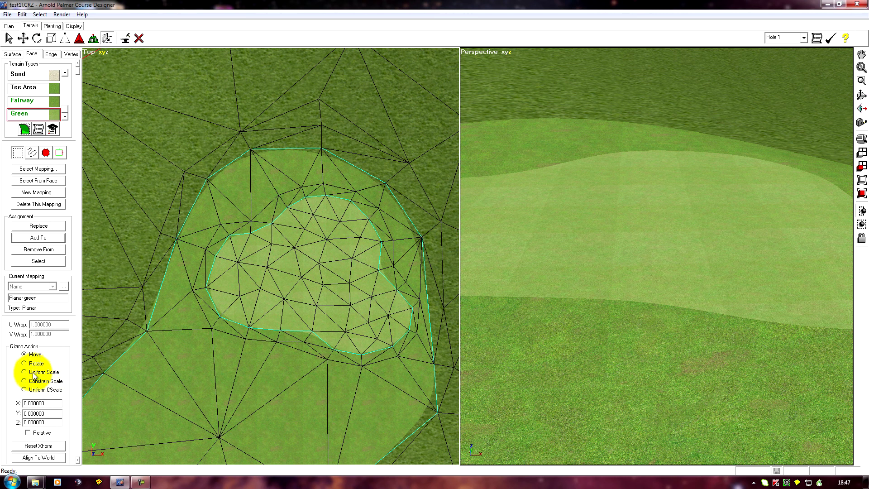
{"action": "left_click", "coordinate": [24, 372]}
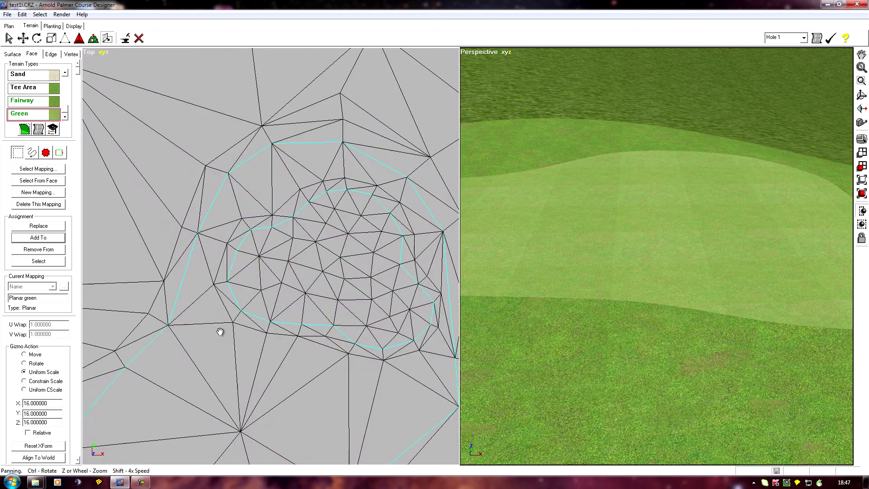
{"action": "scroll", "coordinate": [303, 360], "scroll_direction": "up", "scroll_amount": 6}
{"action": "scroll", "coordinate": [346, 380], "scroll_direction": "down", "scroll_amount": 3}
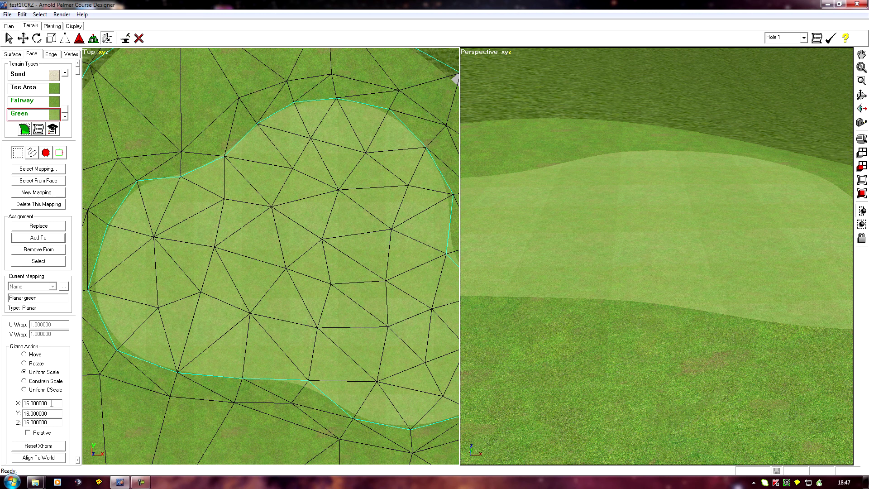
{"action": "double_click", "coordinate": [51, 402]}
{"action": "type", "text": "8"}
{"action": "key", "text": "Return"}
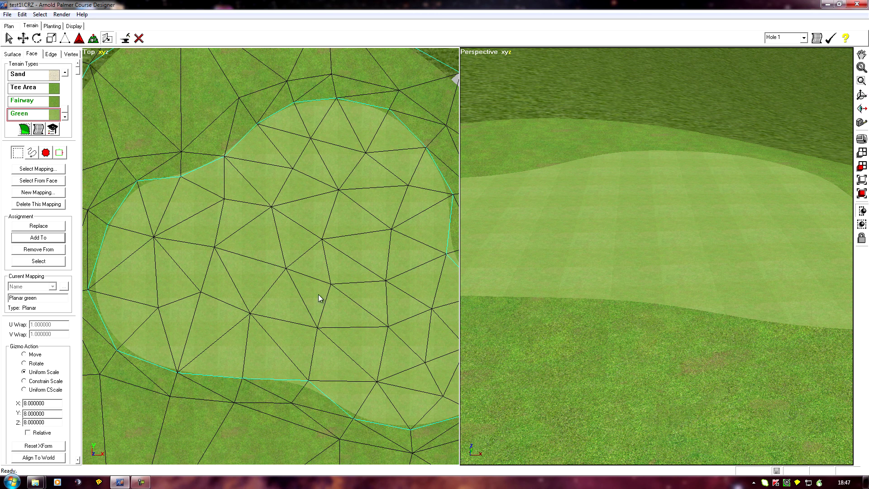
{"action": "middle_click_drag", "start_coordinate": [689, 257], "coordinate": [649, 292]}
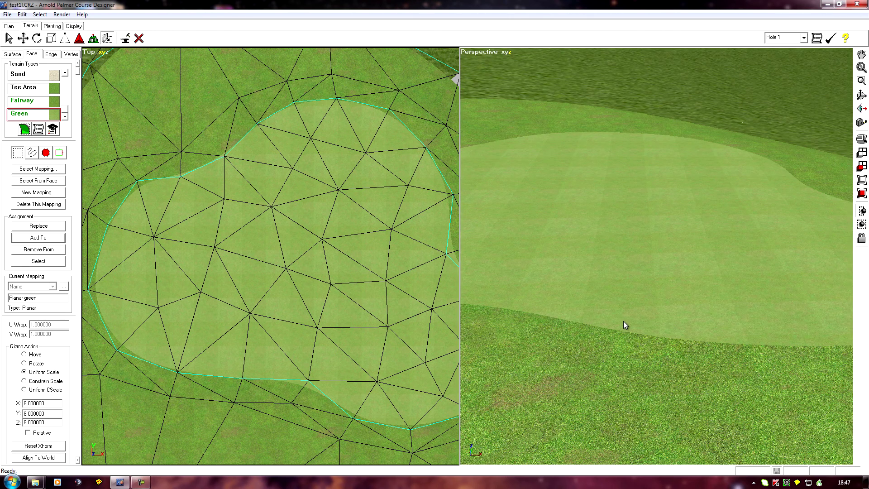
{"action": "scroll", "coordinate": [624, 321], "scroll_direction": "up", "scroll_amount": 5}
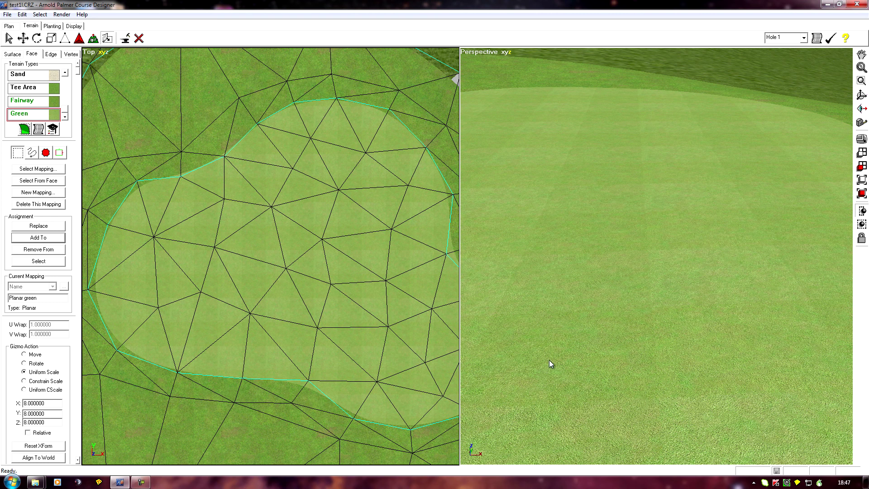
{"action": "scroll", "coordinate": [552, 362], "scroll_direction": "up", "scroll_amount": 2}
{"action": "scroll", "coordinate": [551, 362], "scroll_direction": "down", "scroll_amount": 4}
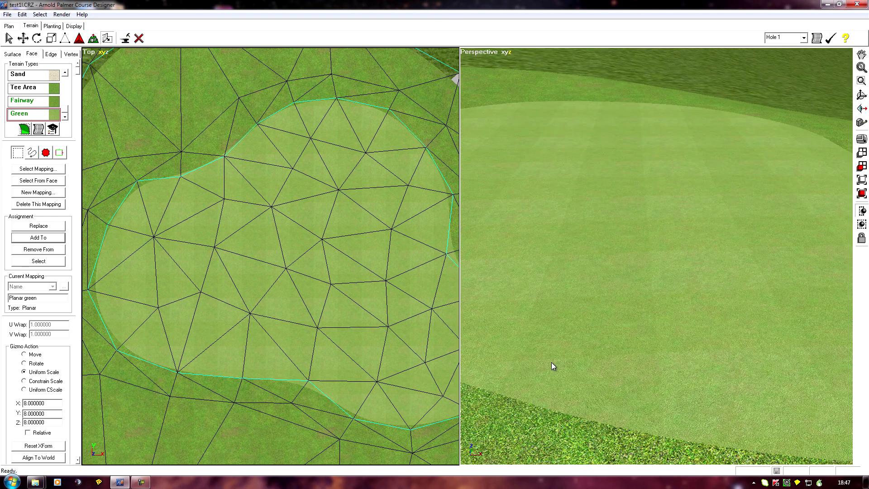
{"action": "middle_click_drag", "start_coordinate": [551, 362], "coordinate": [566, 357]}
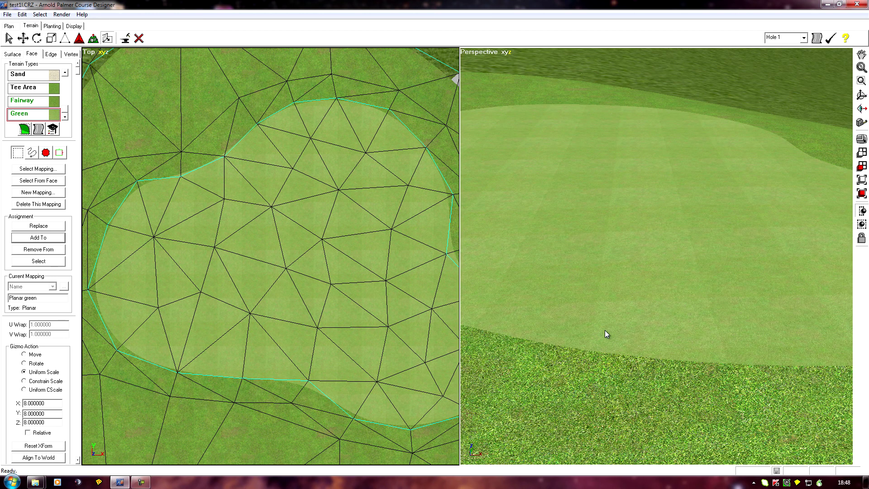
{"action": "middle_click_drag", "start_coordinate": [594, 354], "coordinate": [533, 358]}
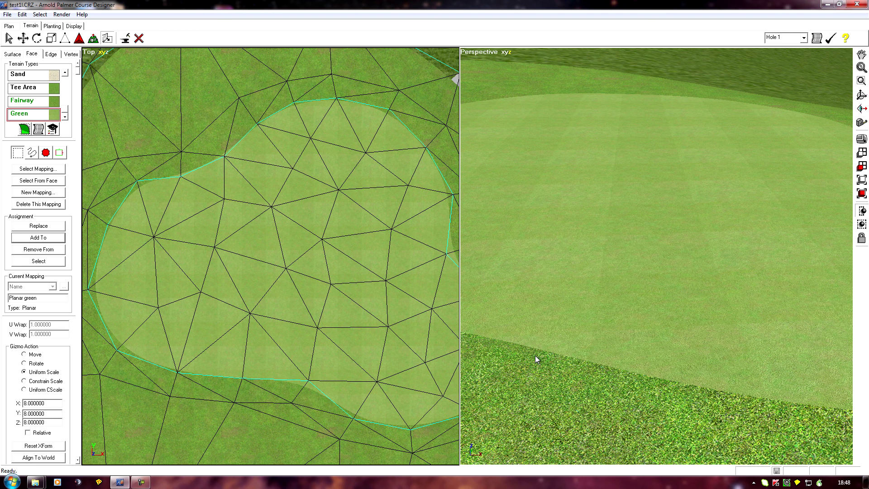
{"action": "middle_click_drag", "start_coordinate": [528, 347], "coordinate": [576, 346]}
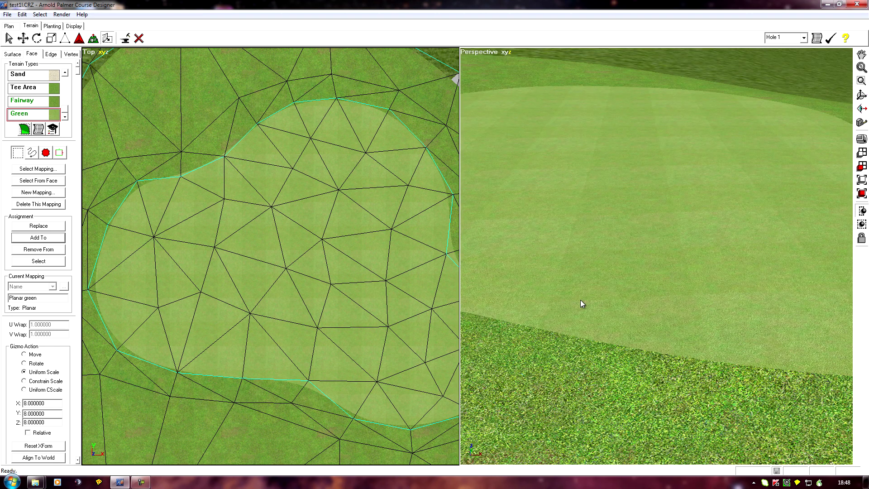
{"action": "middle_click_drag", "start_coordinate": [580, 299], "coordinate": [541, 312]}
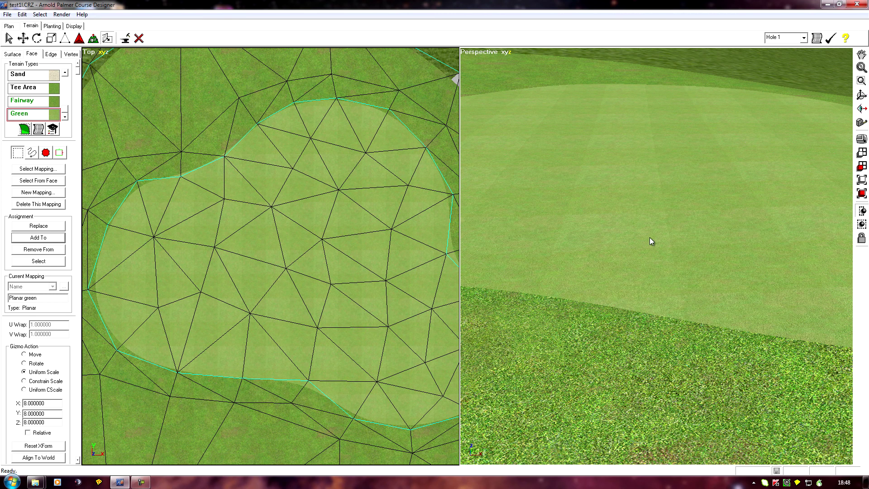
{"action": "scroll", "coordinate": [624, 272], "scroll_direction": "down", "scroll_amount": 4}
{"action": "middle_click_drag", "start_coordinate": [621, 270], "coordinate": [589, 327]}
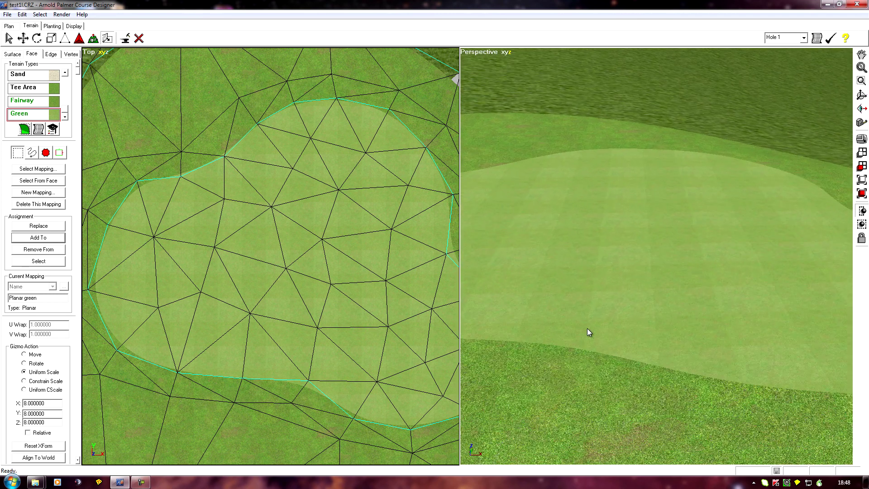
{"action": "middle_click_drag", "start_coordinate": [685, 311], "coordinate": [653, 316]}
{"action": "scroll", "coordinate": [644, 318], "scroll_direction": "up", "scroll_amount": 5}
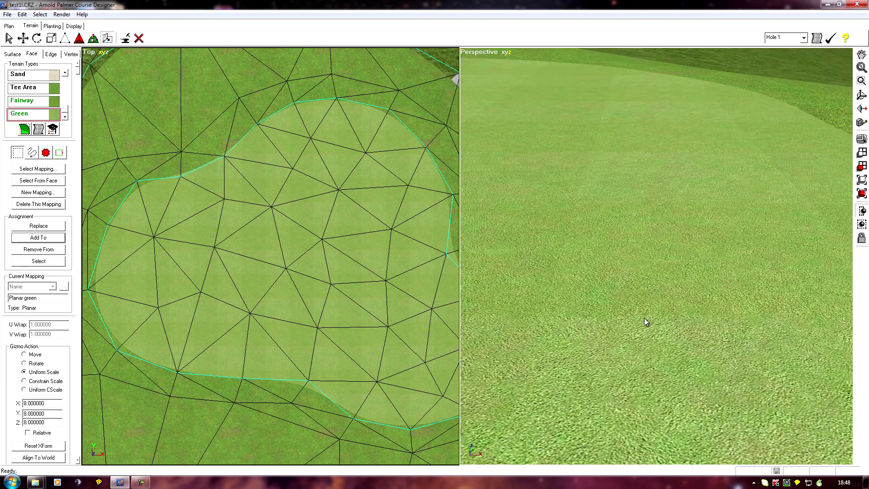
{"action": "scroll", "coordinate": [644, 318], "scroll_direction": "down", "scroll_amount": 5}
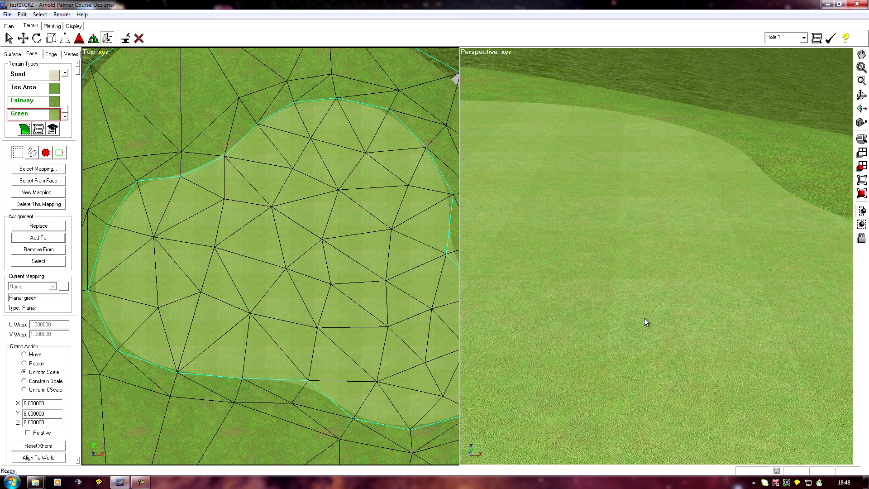
{"action": "middle_click_drag", "start_coordinate": [645, 318], "coordinate": [607, 326]}
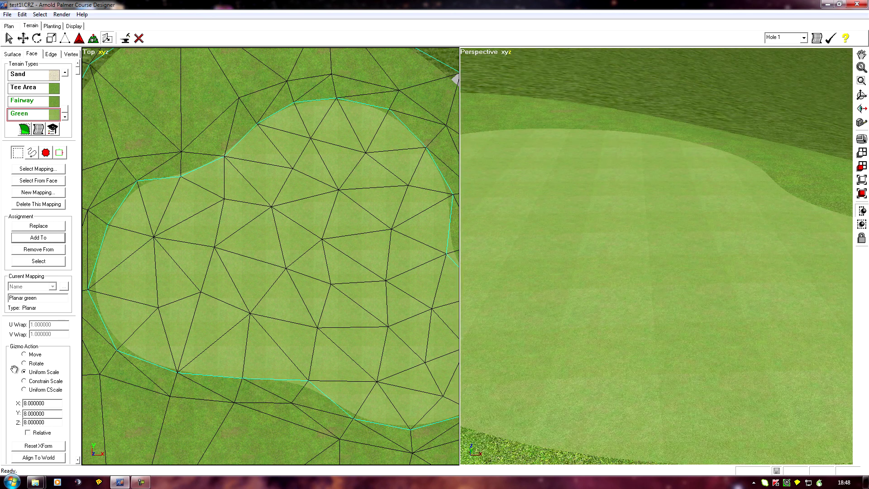
- Enter 32 as the Planar green uniform scale, then pan over the green to check the texture
{"action": "double_click", "coordinate": [48, 402]}
{"action": "type", "text": "32"}
{"action": "key", "text": "Return"}
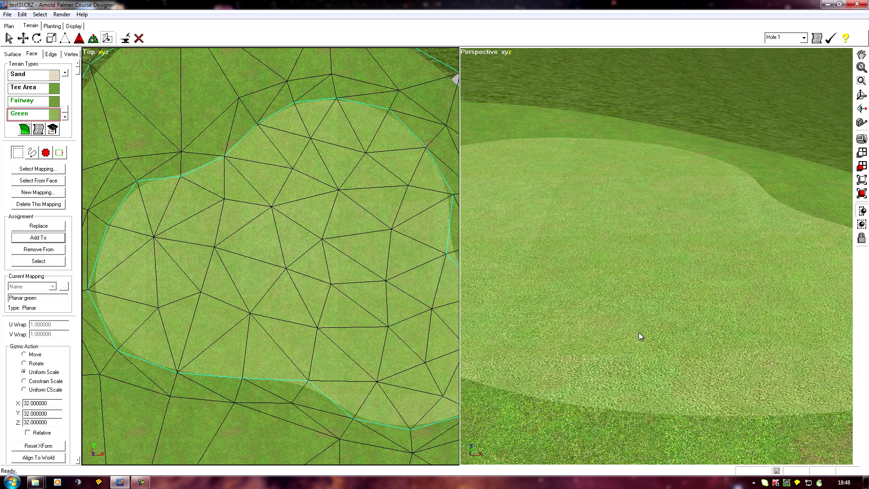
{"action": "middle_click_drag", "start_coordinate": [523, 382], "coordinate": [543, 400]}
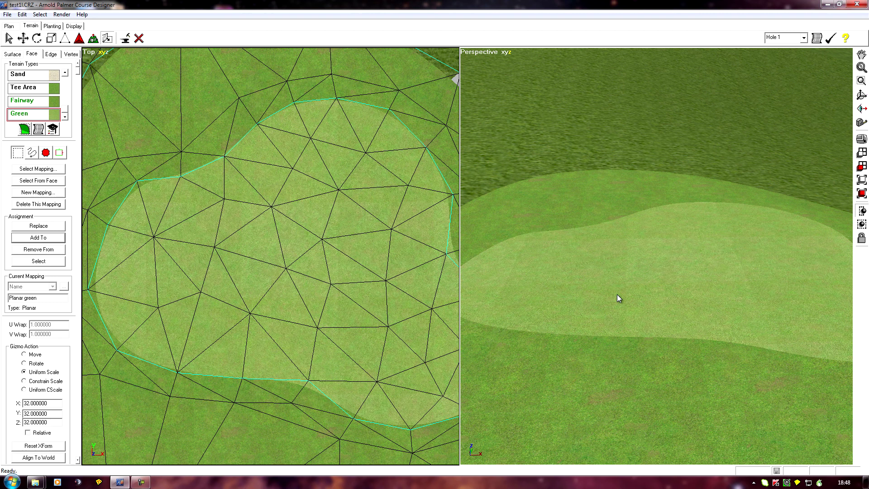
{"action": "middle_click_drag", "start_coordinate": [599, 361], "coordinate": [609, 360]}
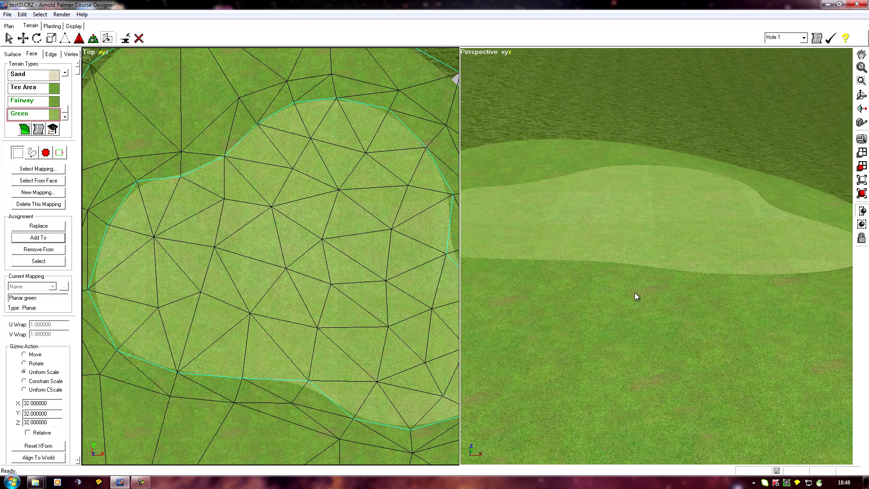
{"action": "middle_click_drag", "start_coordinate": [636, 297], "coordinate": [592, 286]}
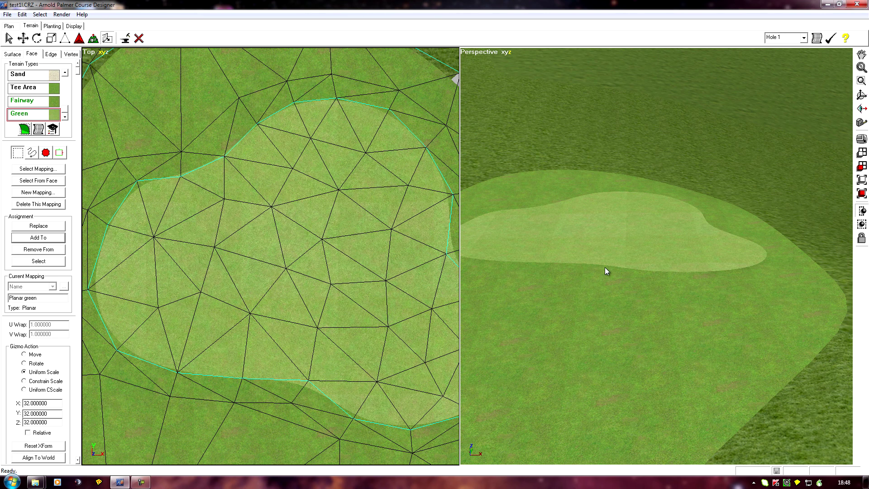
{"action": "scroll", "coordinate": [571, 311], "scroll_direction": "up", "scroll_amount": 3}
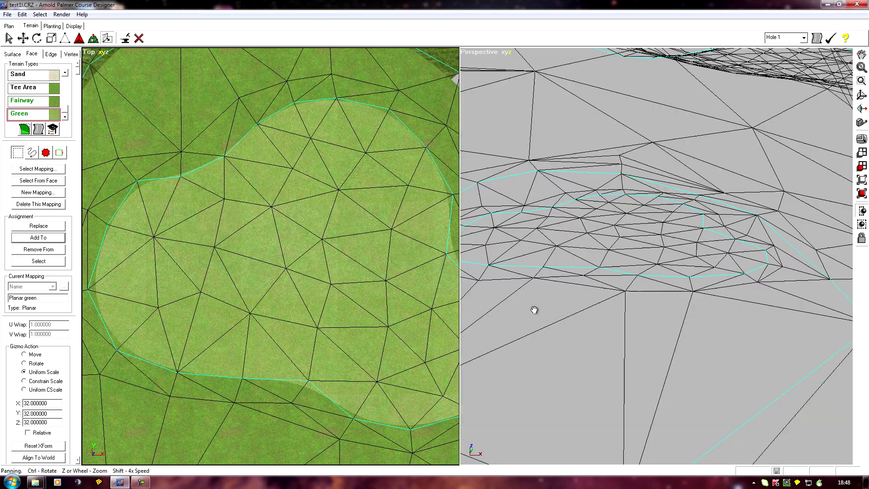
{"action": "scroll", "coordinate": [582, 319], "scroll_direction": "down", "scroll_amount": 5}
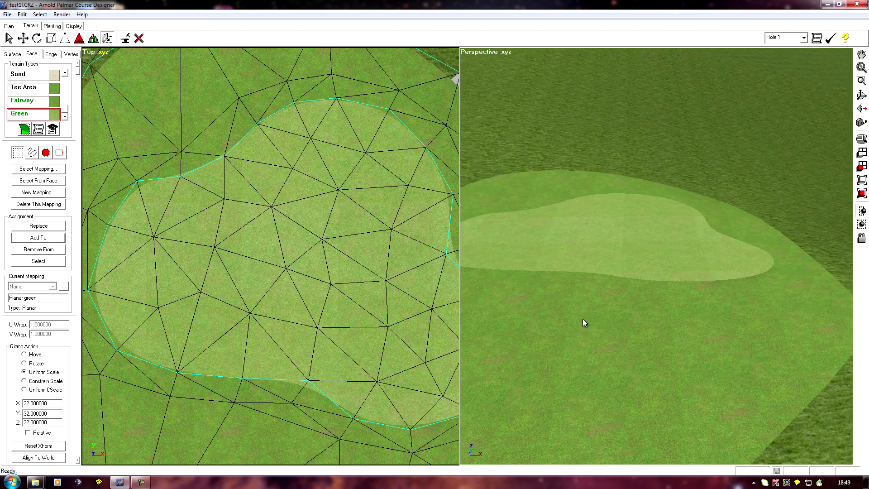
{"action": "middle_click_drag", "start_coordinate": [511, 347], "coordinate": [622, 343]}
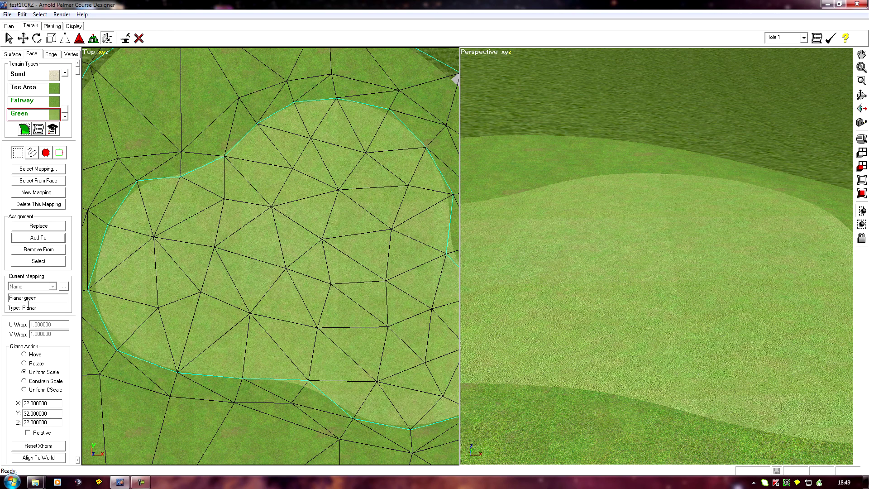
- Drag the mapping gizmo in the Top view to a uniform scale of 2.272001 for a fine stripe
{"action": "left_click", "coordinate": [60, 154]}
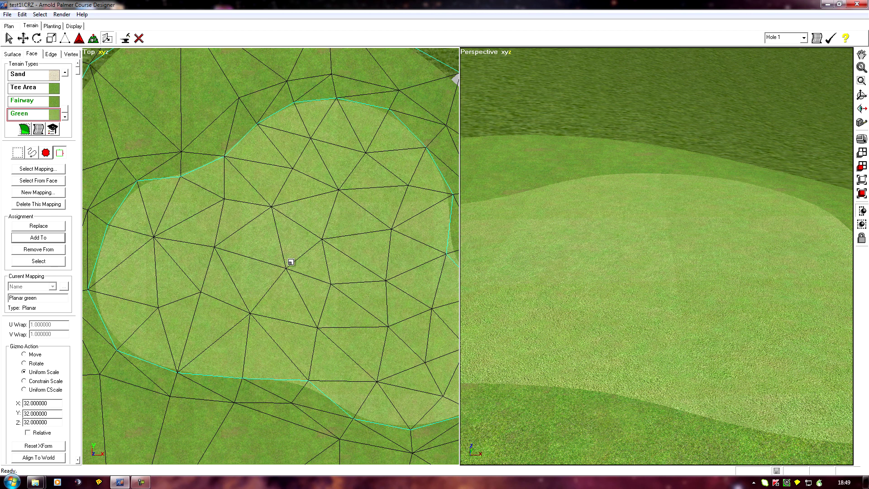
{"action": "left_click_drag", "start_coordinate": [291, 261], "coordinate": [310, 269]}
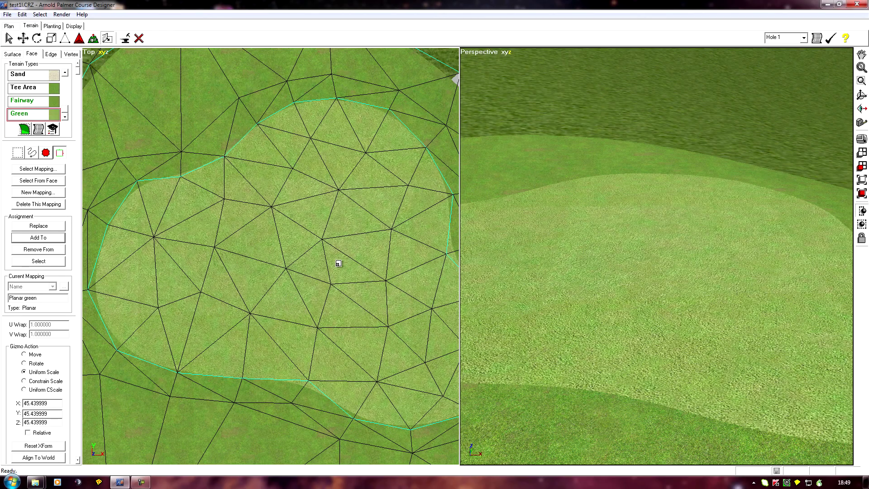
{"action": "left_click_drag", "start_coordinate": [339, 263], "coordinate": [295, 264]}
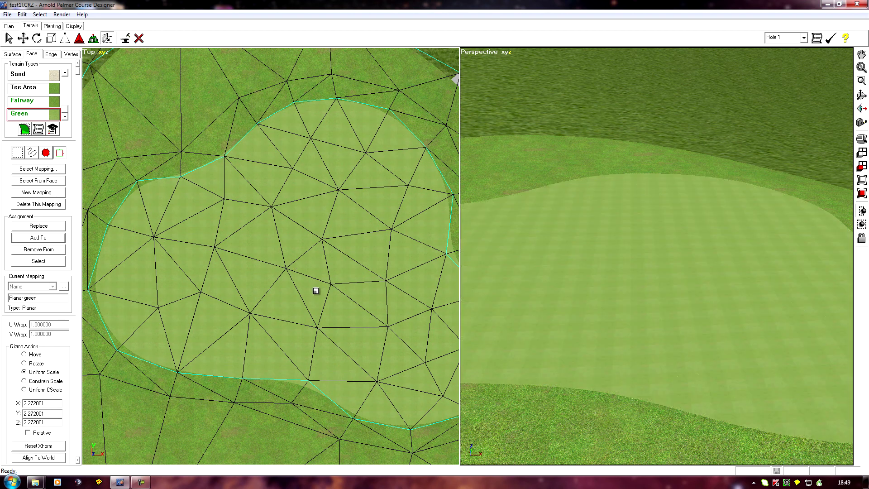
{"action": "middle_click_drag", "start_coordinate": [315, 291], "coordinate": [371, 287]}
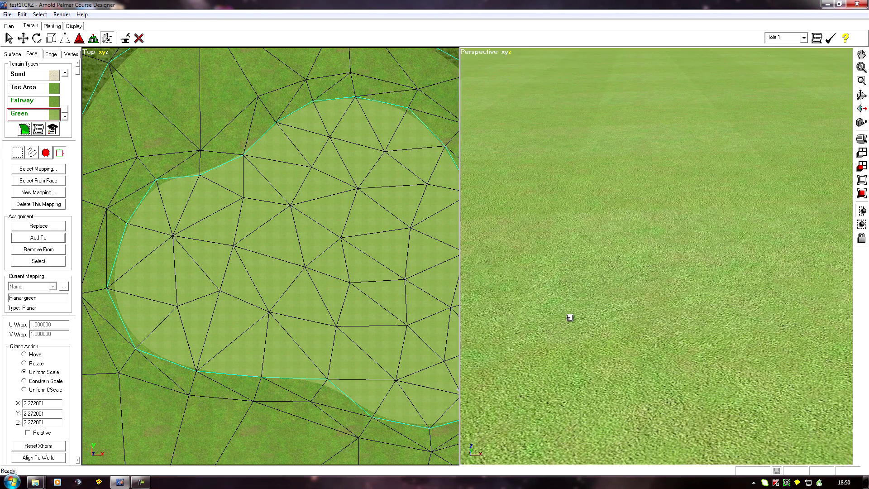
{"action": "scroll", "coordinate": [568, 317], "scroll_direction": "down", "scroll_amount": 3}
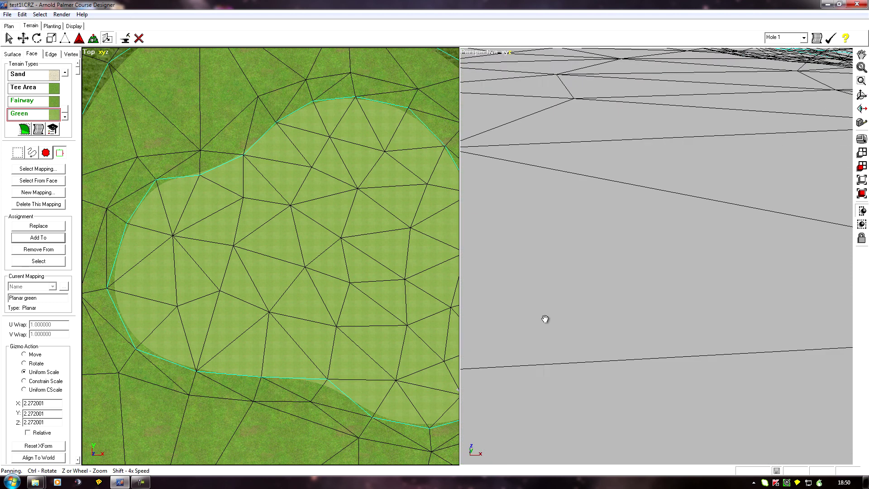